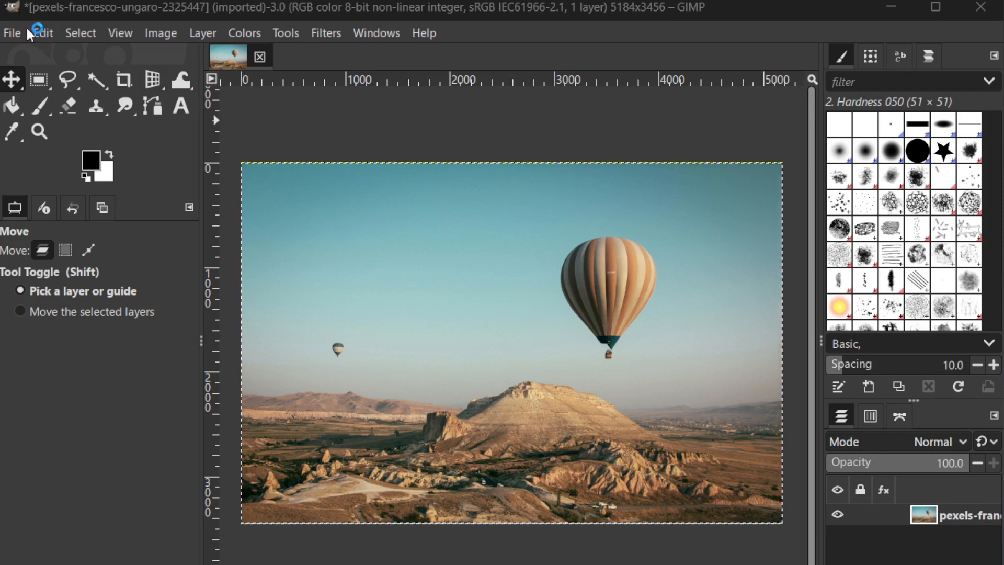
click(13, 33)
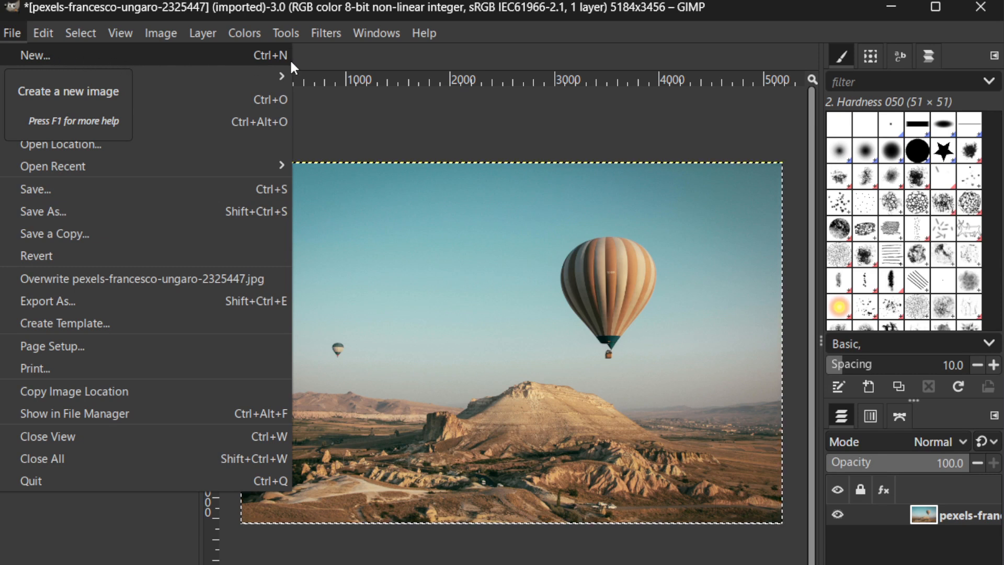
click(501, 122)
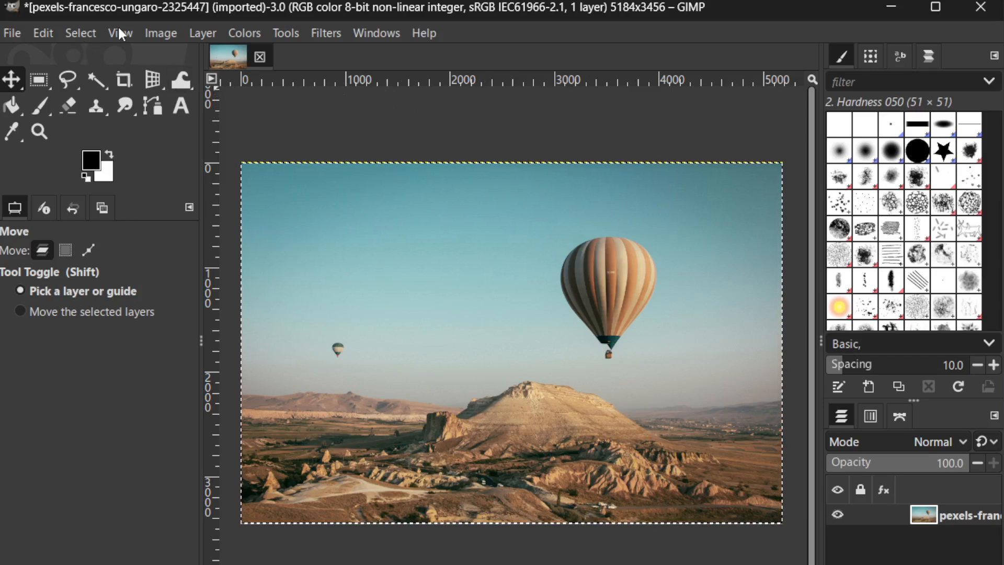
Set the image's canvas size to 1280 px wide and 720 px high
right_click(308, 200)
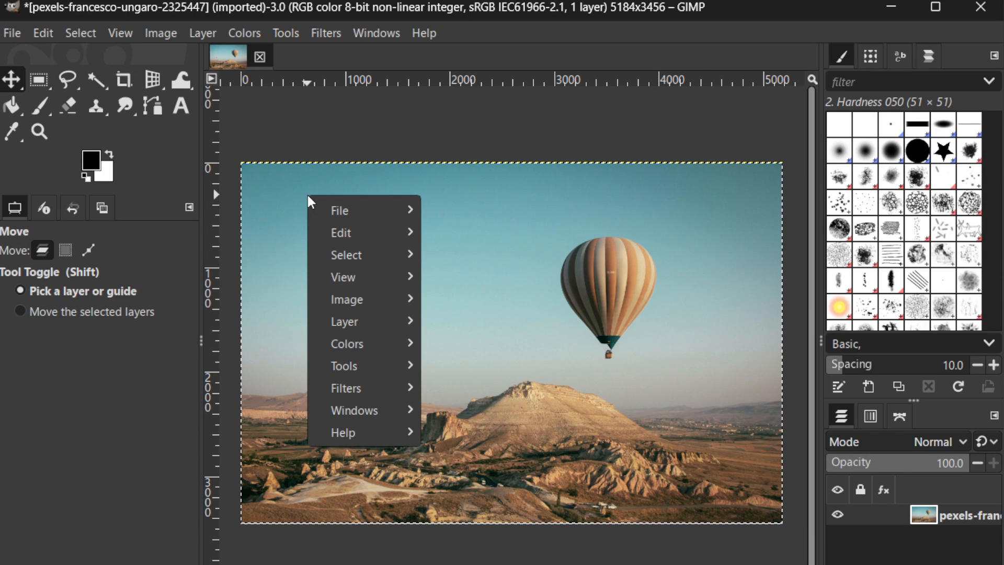
mouse_move(374, 300)
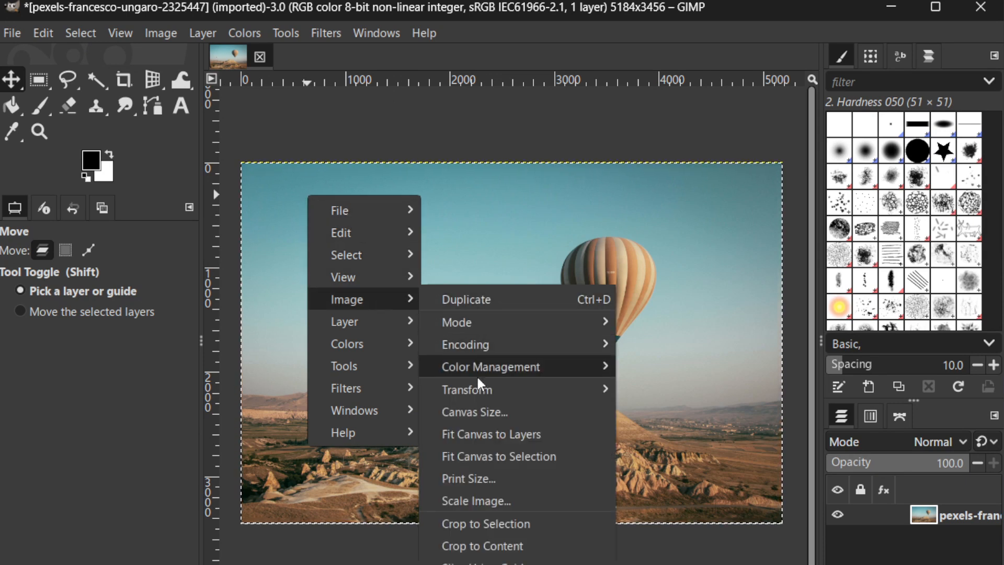
click(482, 413)
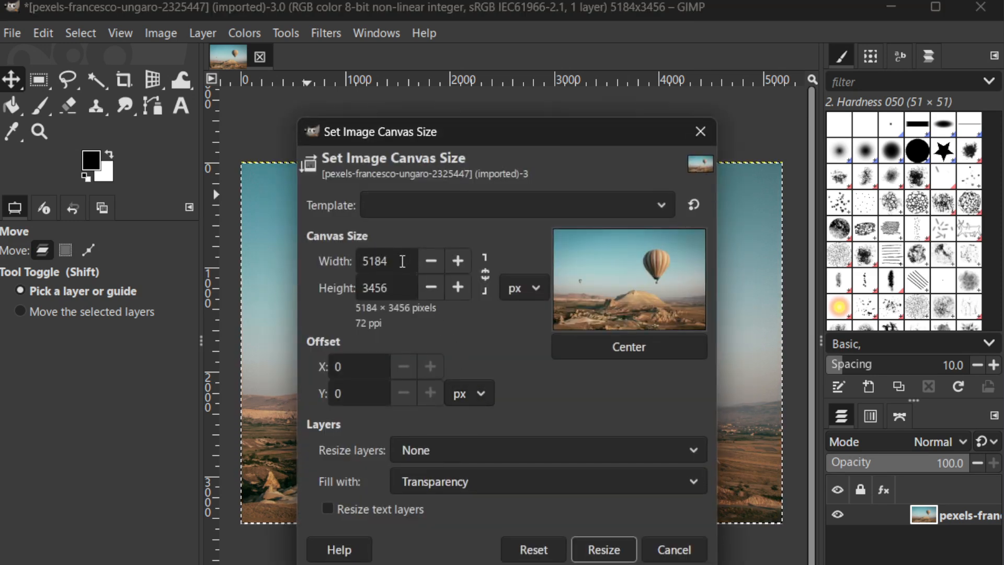
drag(402, 261, 351, 255)
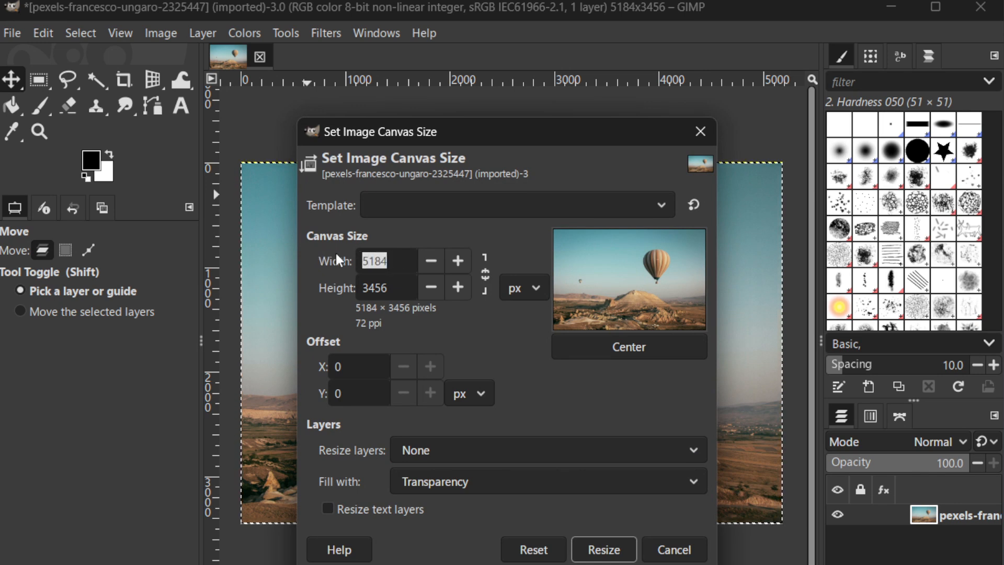
text(1280)
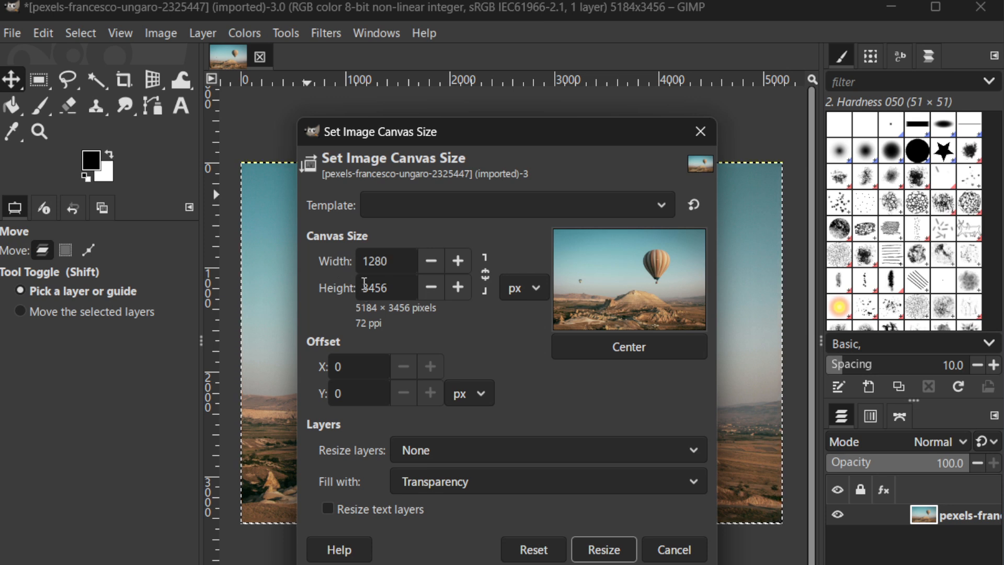
key(Tab)
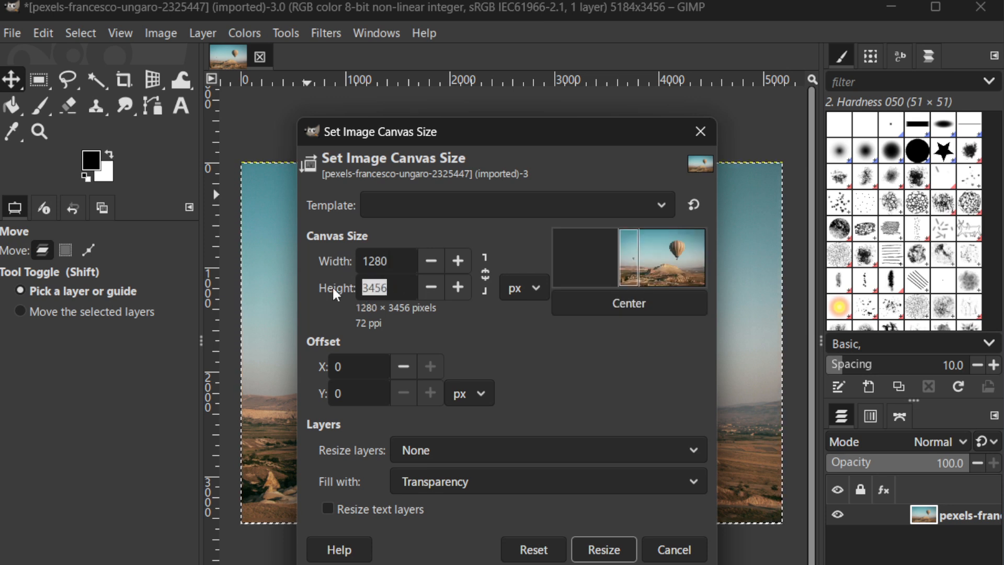
text(720)
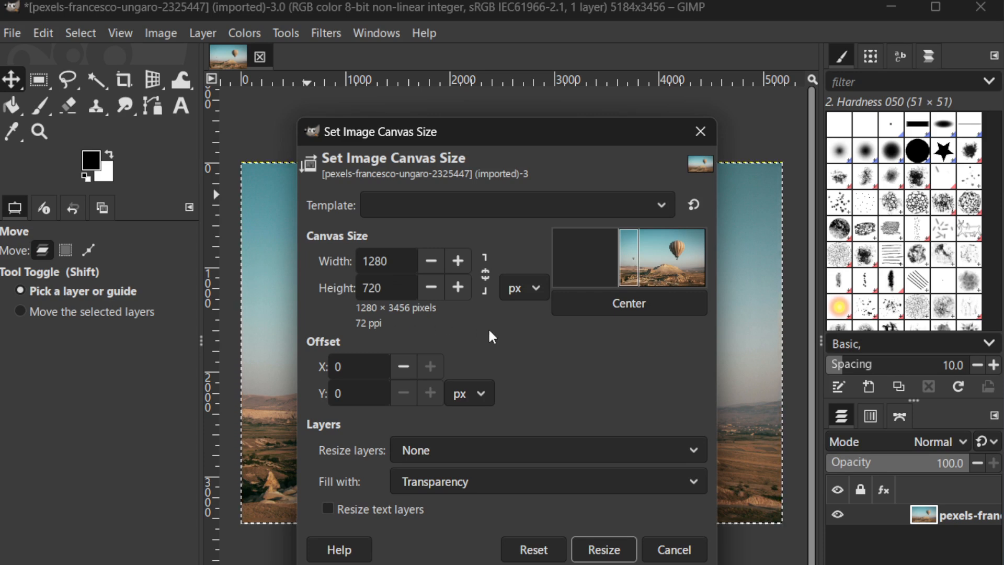
Center the image within the new canvas area and apply the canvas resize with Resize layers set to All layers
click(609, 303)
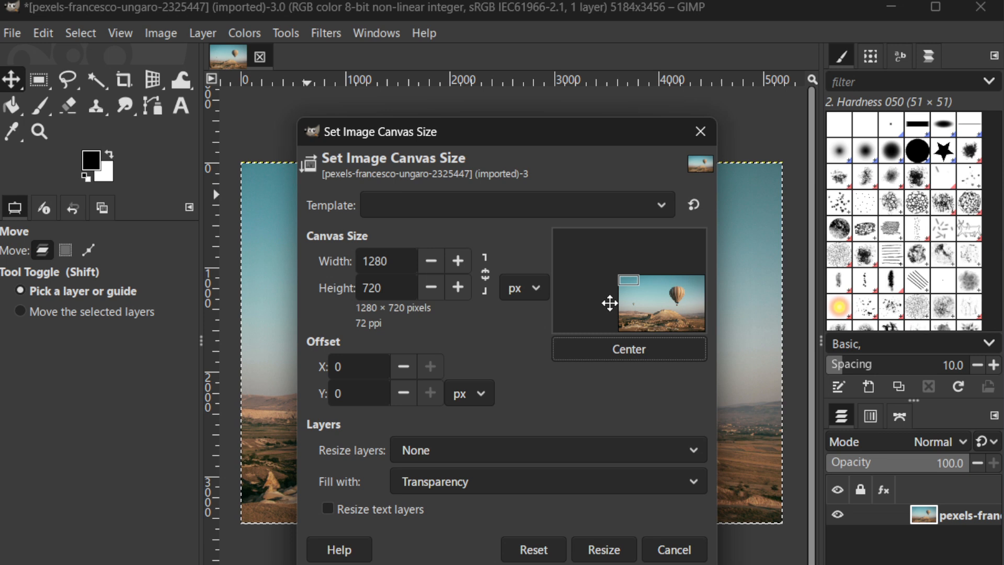
click(626, 355)
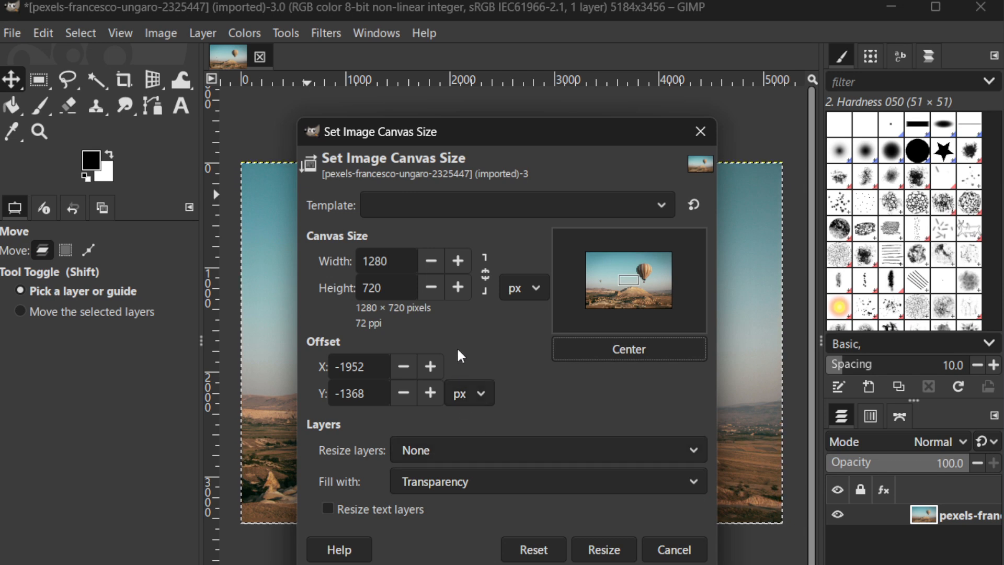
click(486, 449)
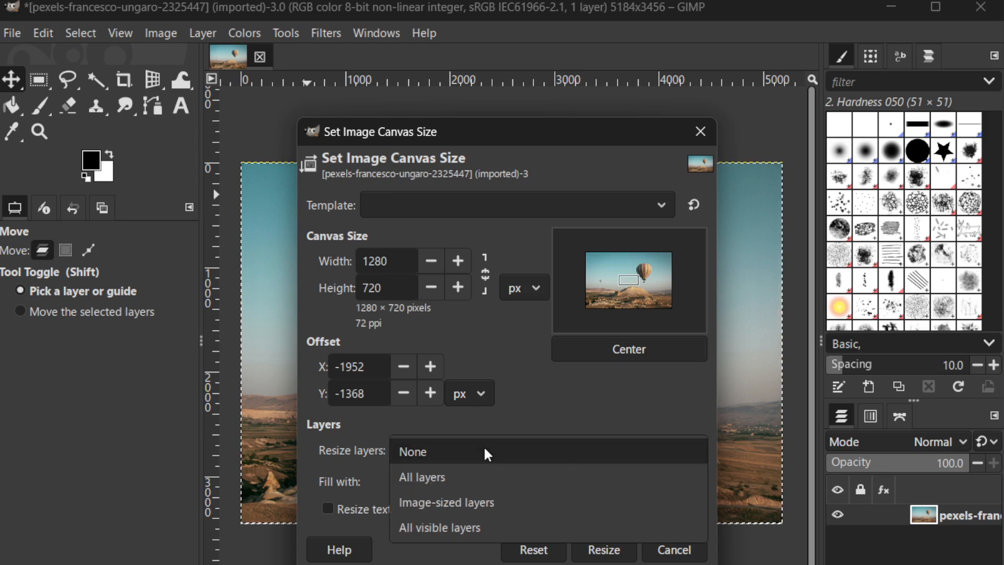
click(490, 486)
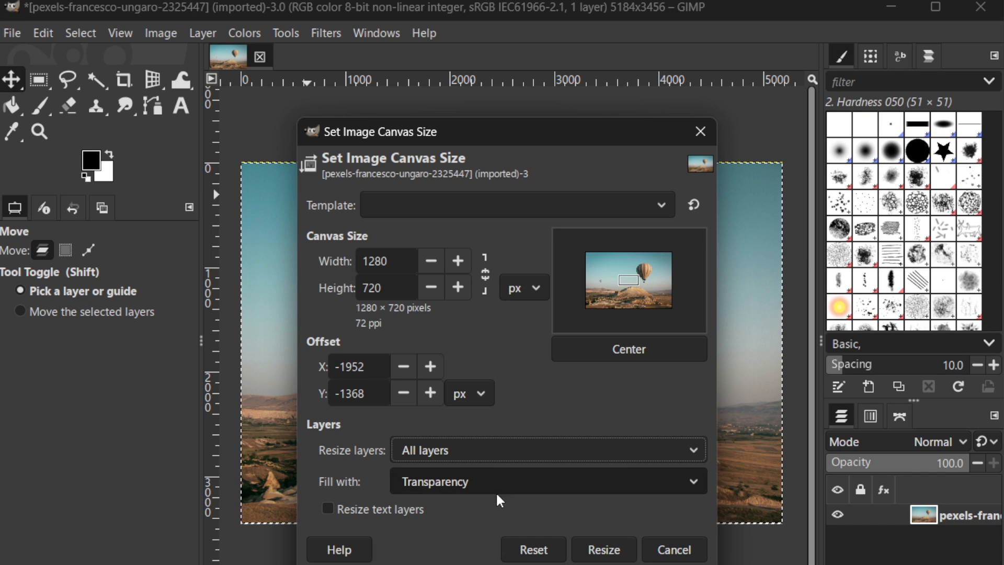
click(602, 550)
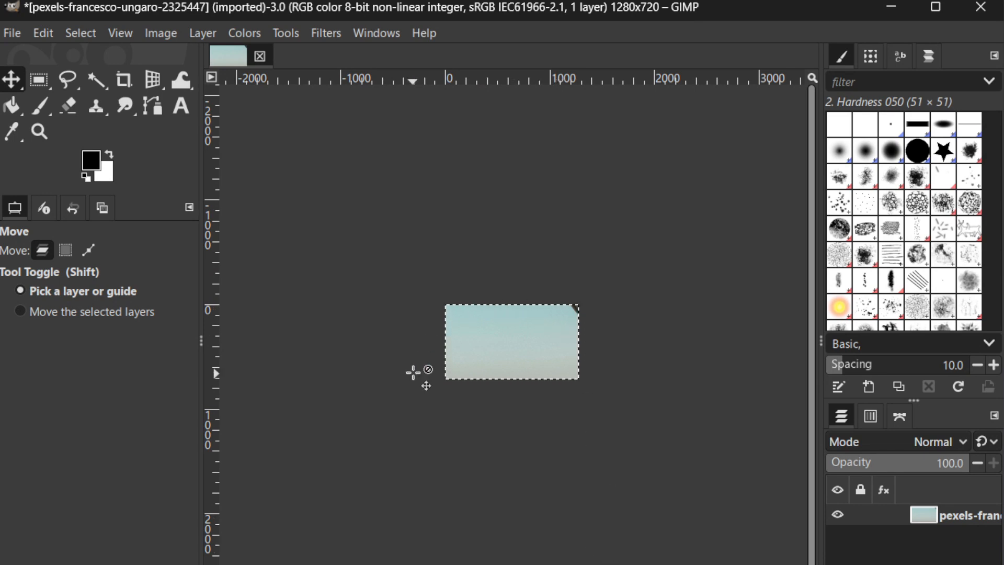
Draw a wide text box across the middle of the resized image with the Text tool
key(ctrl)
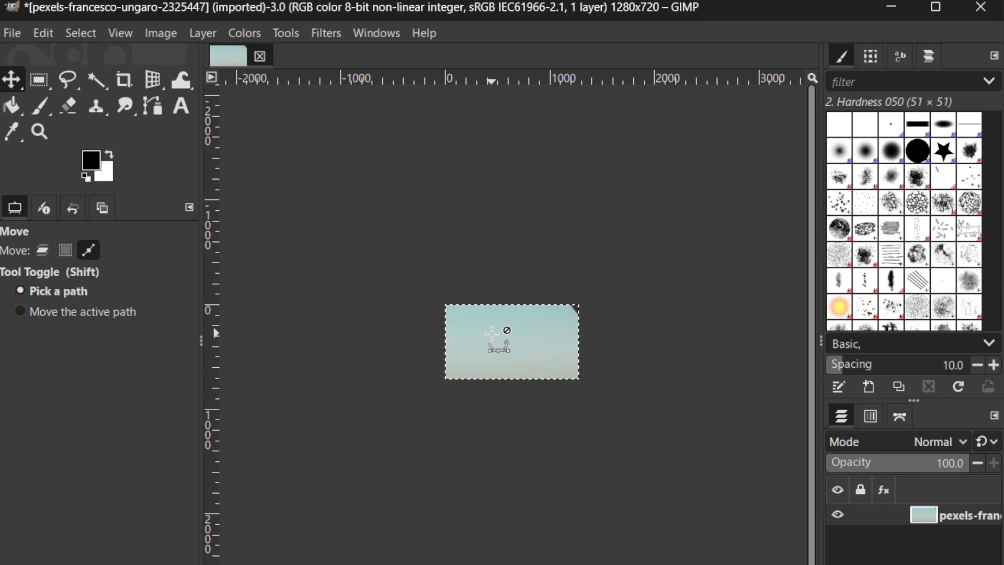
scroll(492, 333, up, 4)
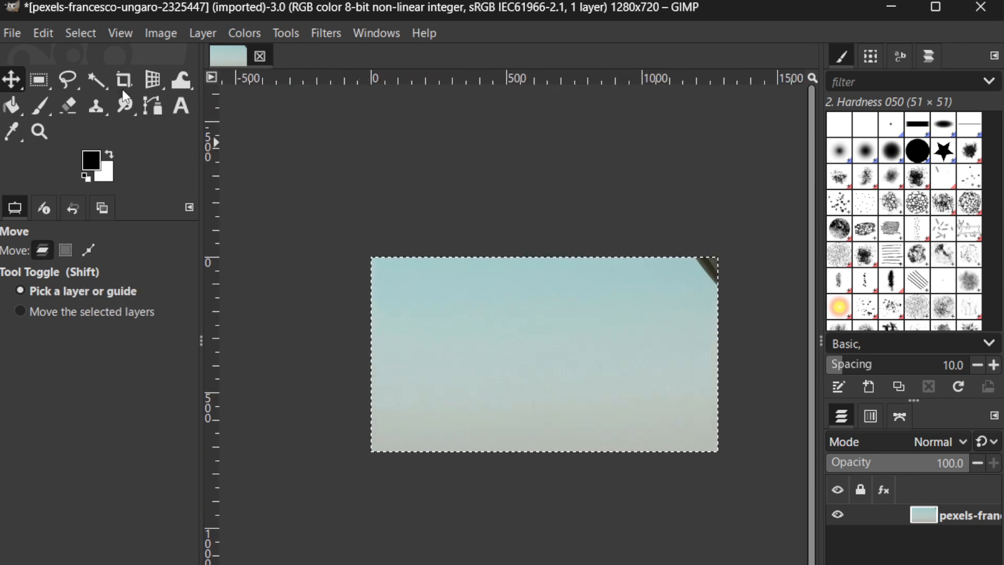
click(180, 110)
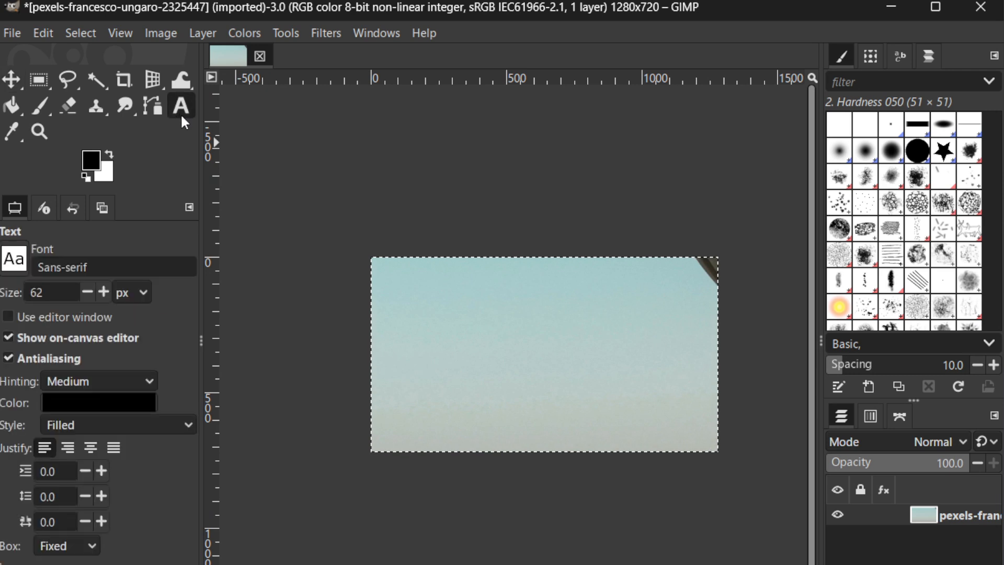
click(434, 316)
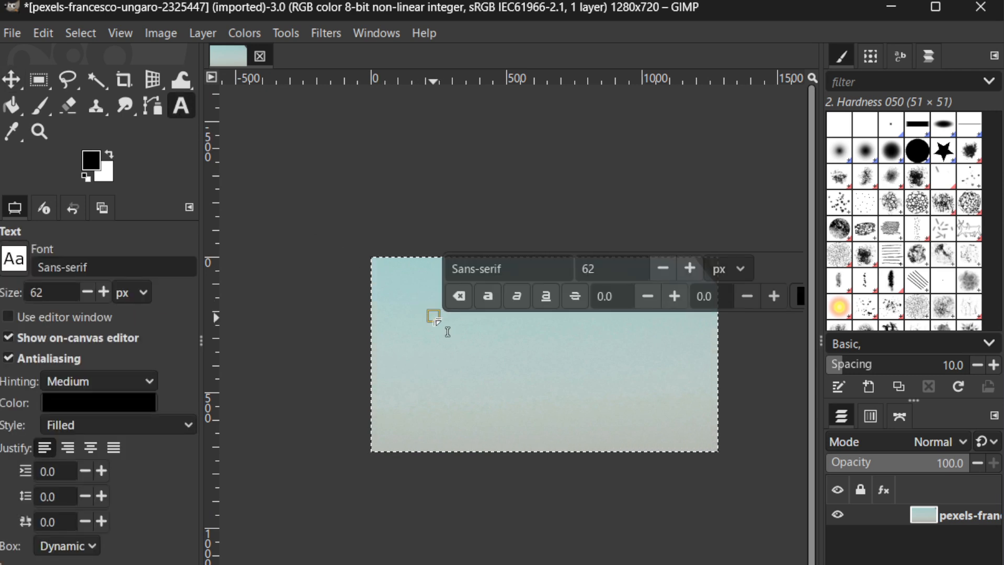
drag(440, 322, 675, 392)
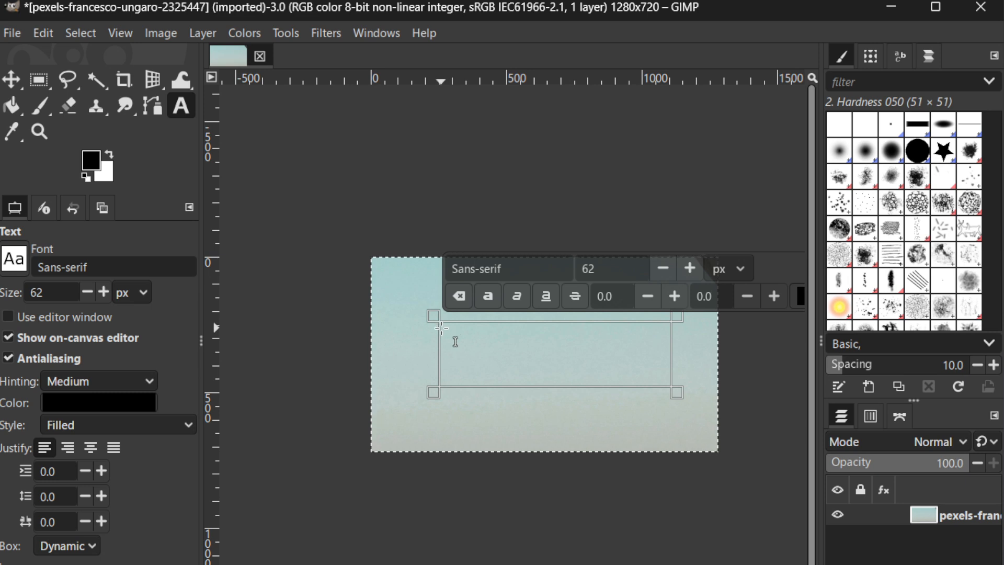
Enter "MY FIRST YOUTUBE VIDEO" in the text box
text(D)
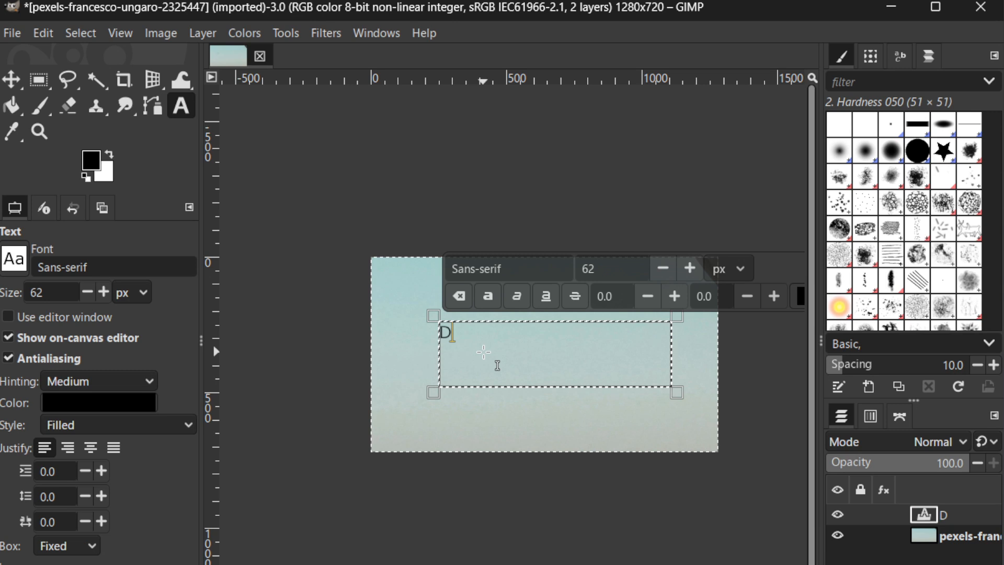
key(BackSpace)
text(MY )
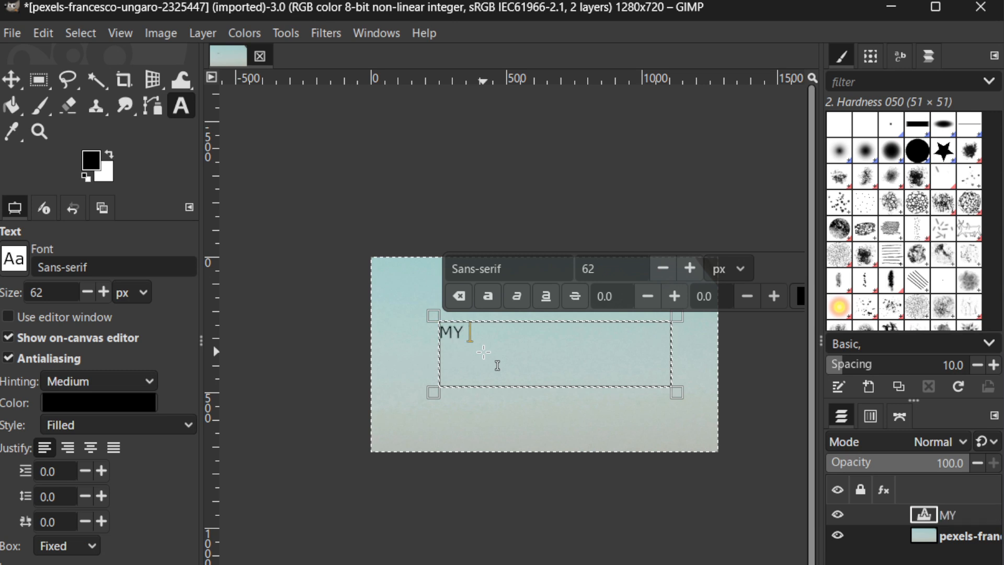
text(FIRST Y)
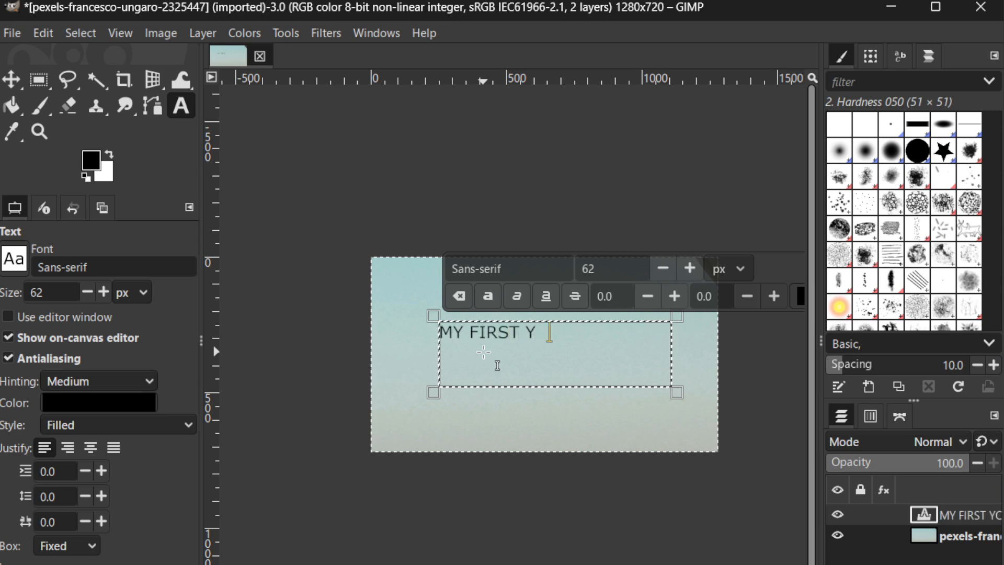
text(OUTIB)
key(BackSpace)
key(BackSpace)
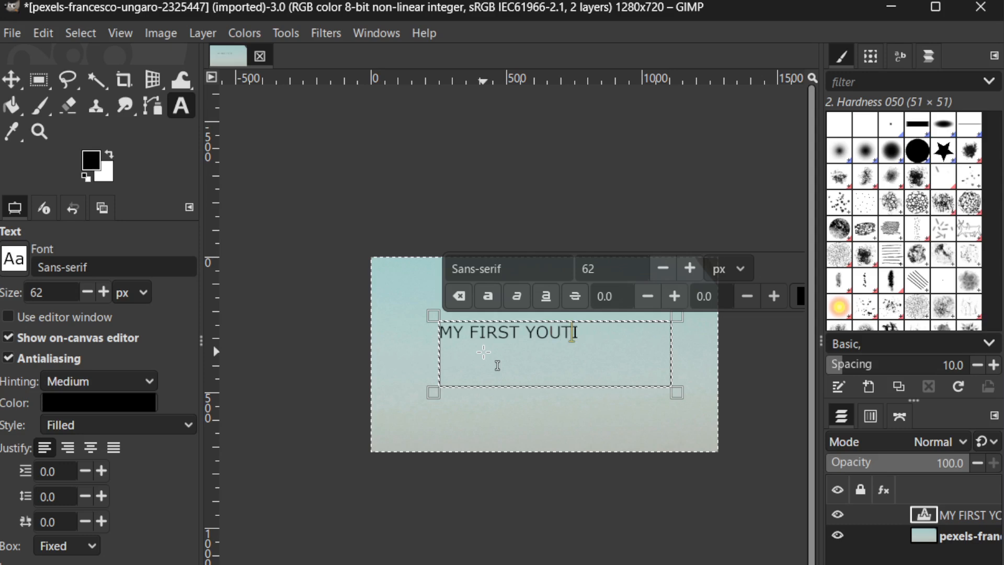
text(UBE VIDEO)
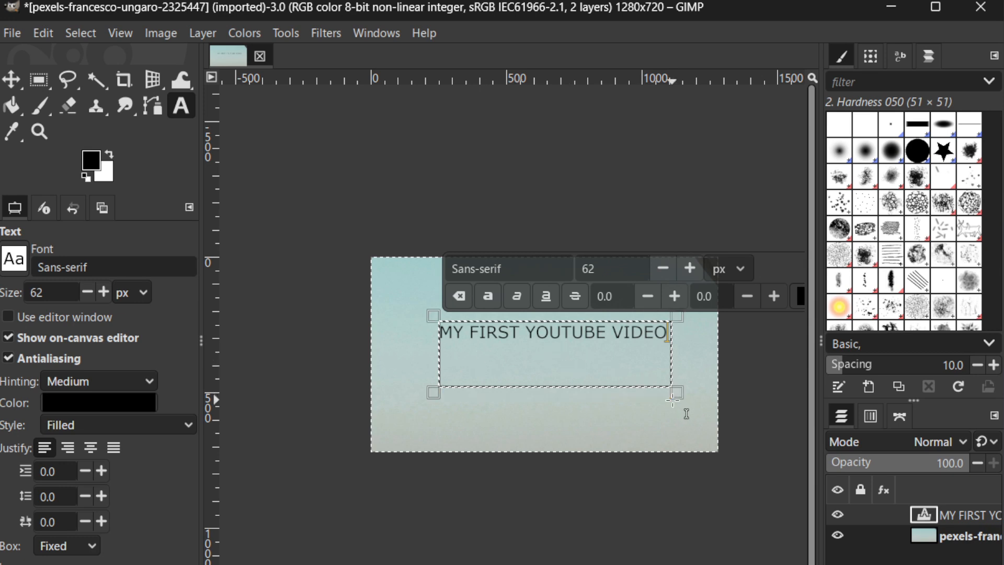
Try to change the text color to dark red, 840000, without selecting the text
click(798, 297)
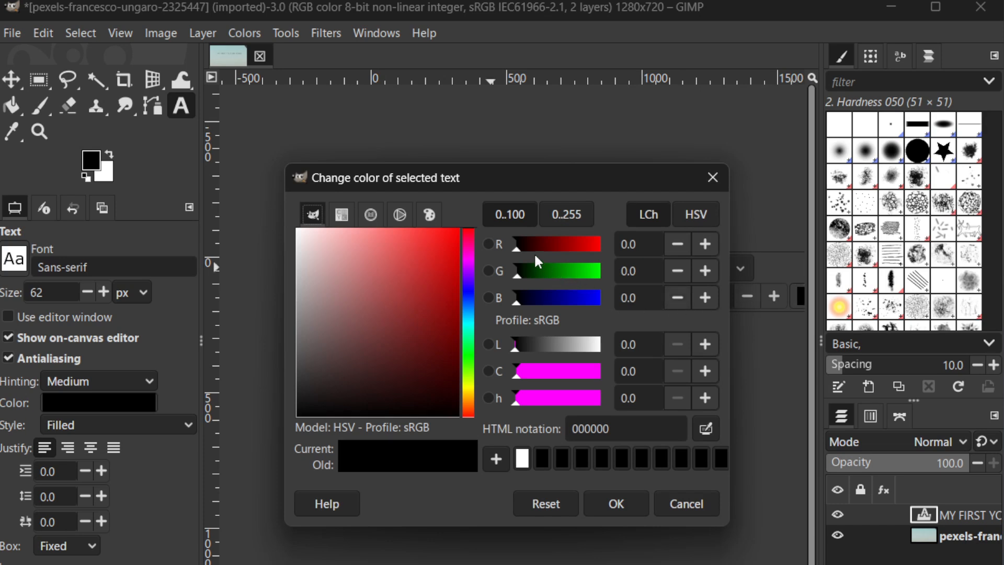
drag(528, 243, 561, 245)
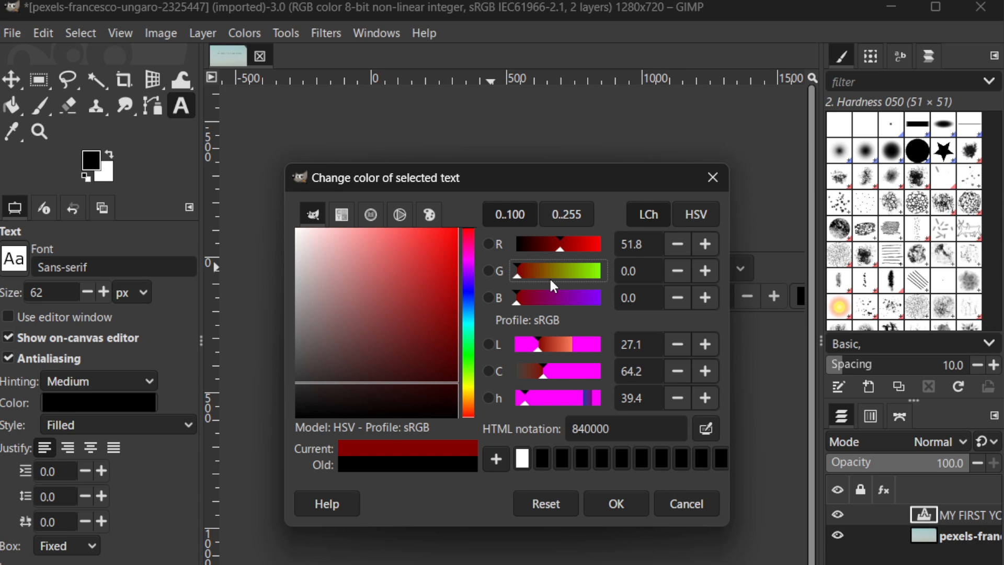
click(623, 511)
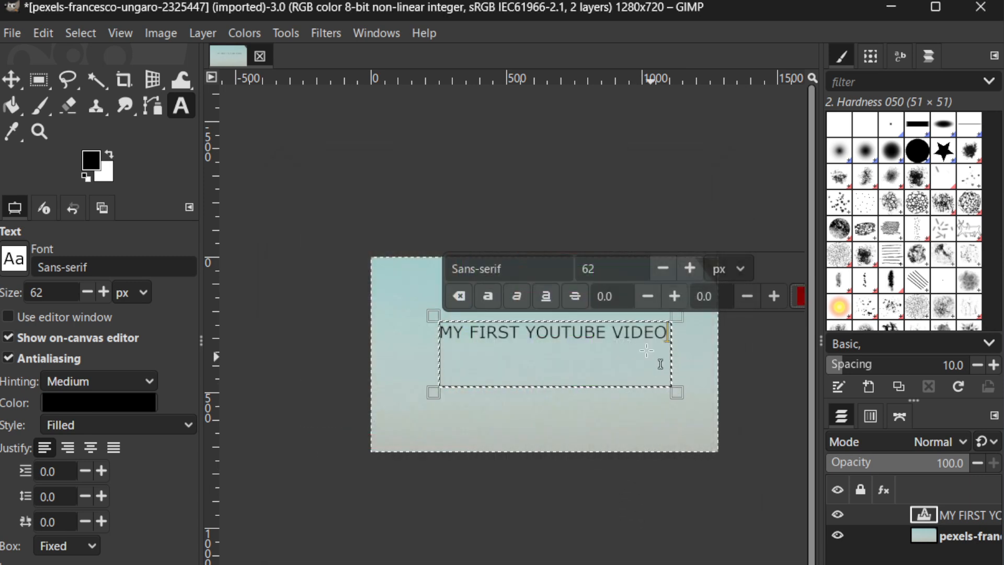
Select the whole title text and set its color to red, HTML notation c30000
click(630, 332)
triple_click(643, 342)
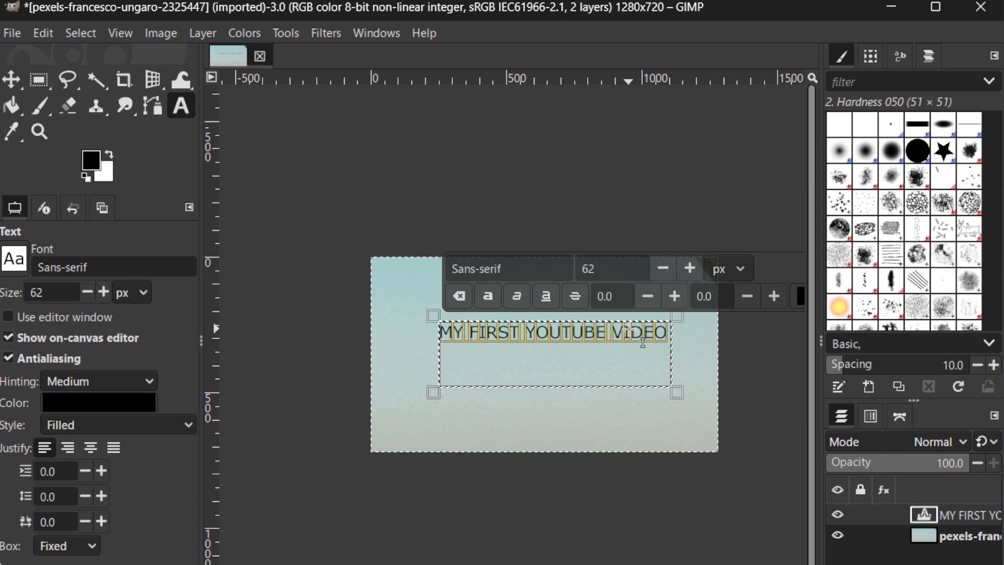
click(798, 295)
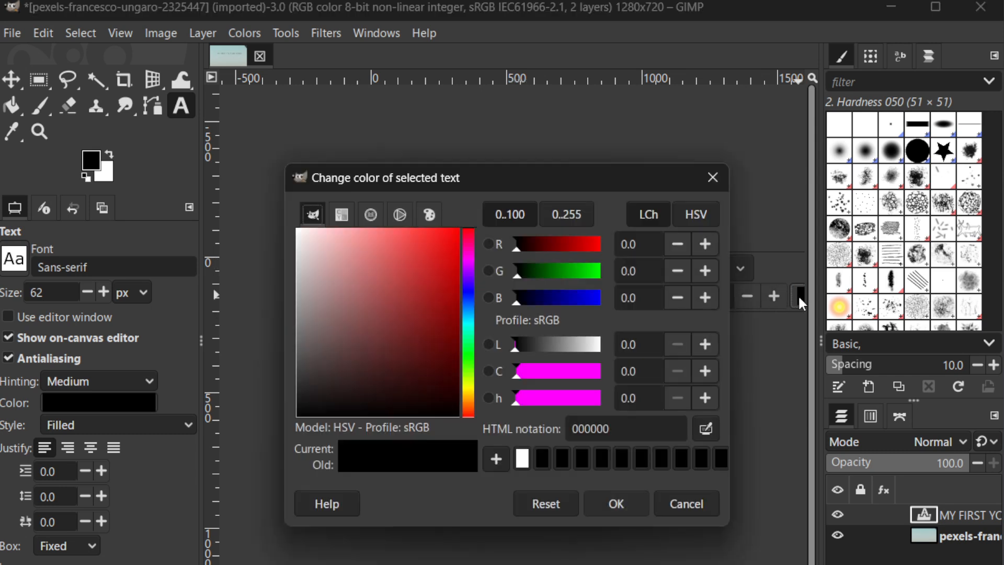
click(581, 245)
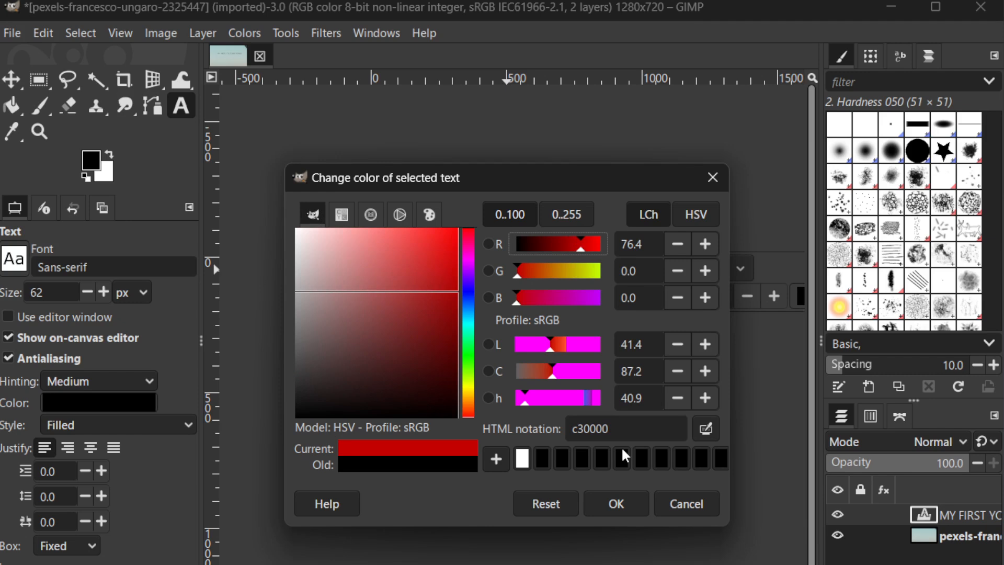
click(617, 503)
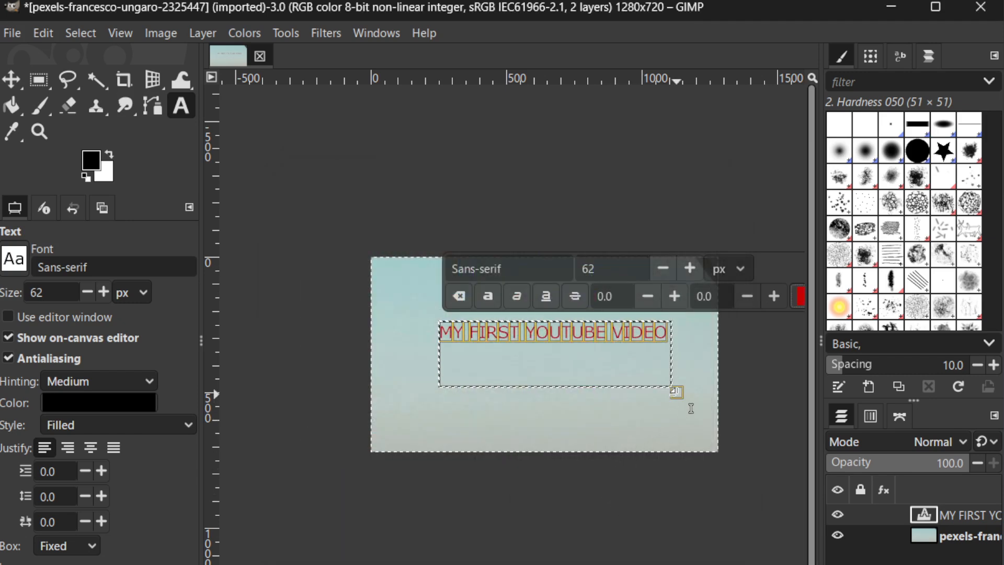
Reduce the text box's height to fit the single title line and finish editing the text
drag(672, 400, 673, 353)
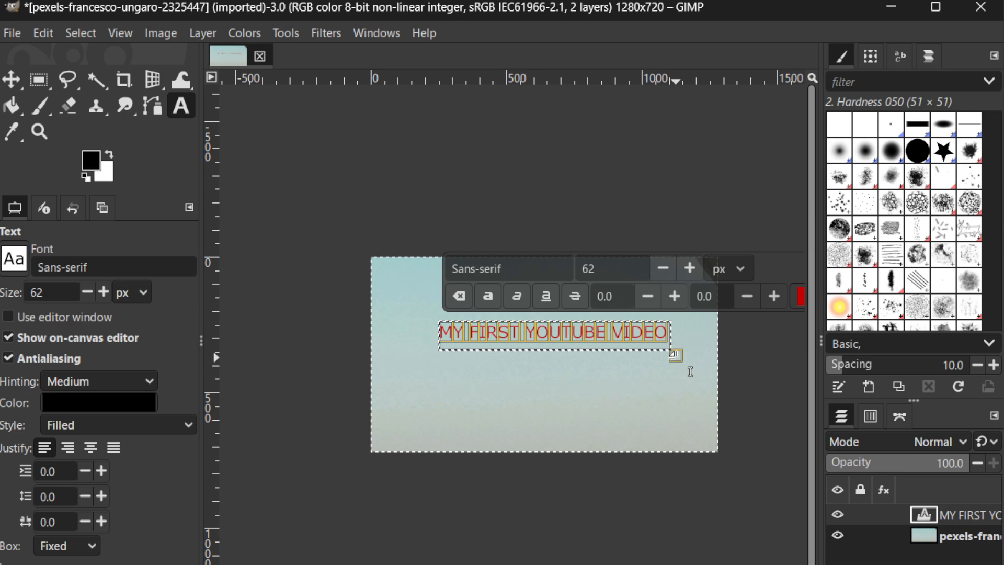
click(586, 474)
click(519, 472)
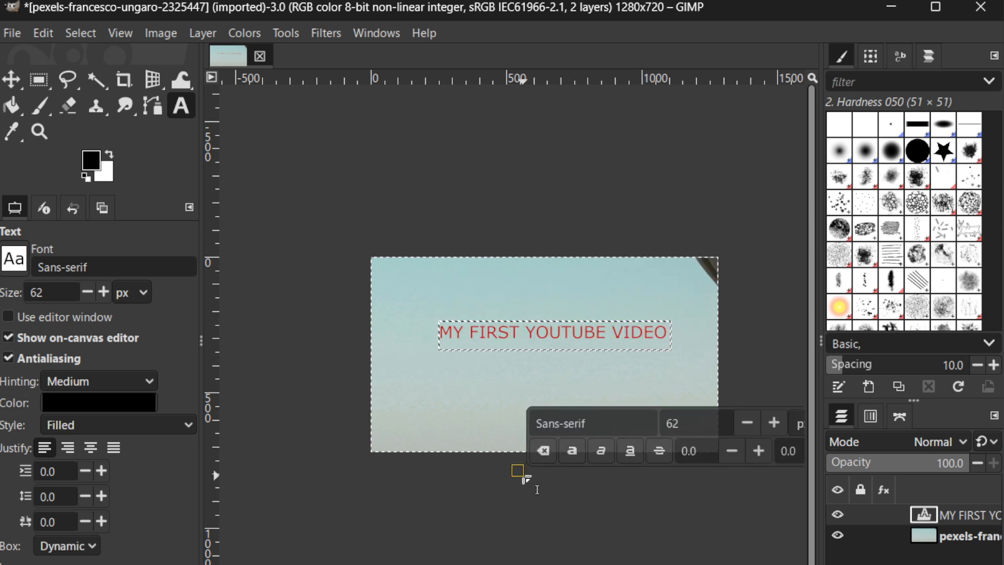
key(Escape)
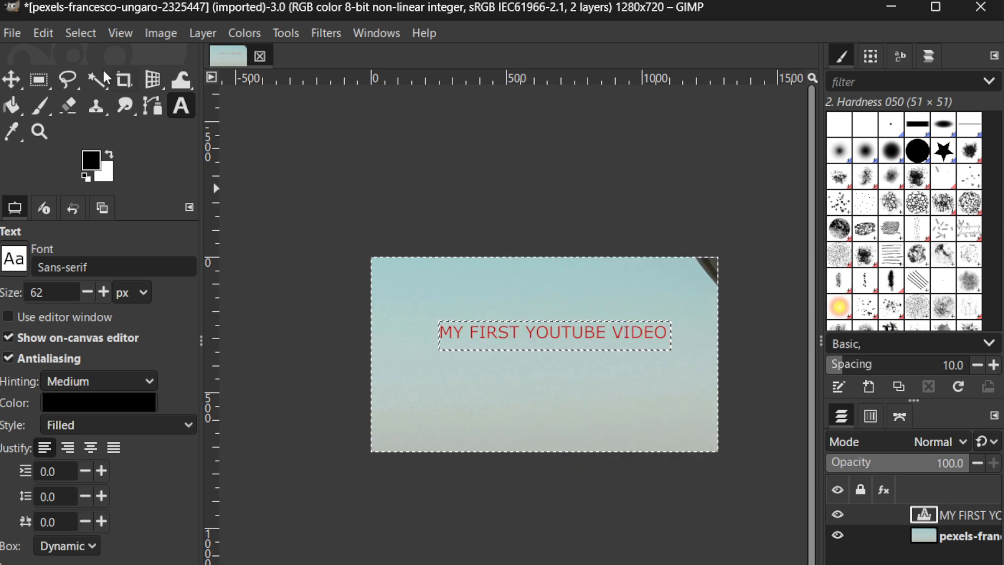
click(17, 31)
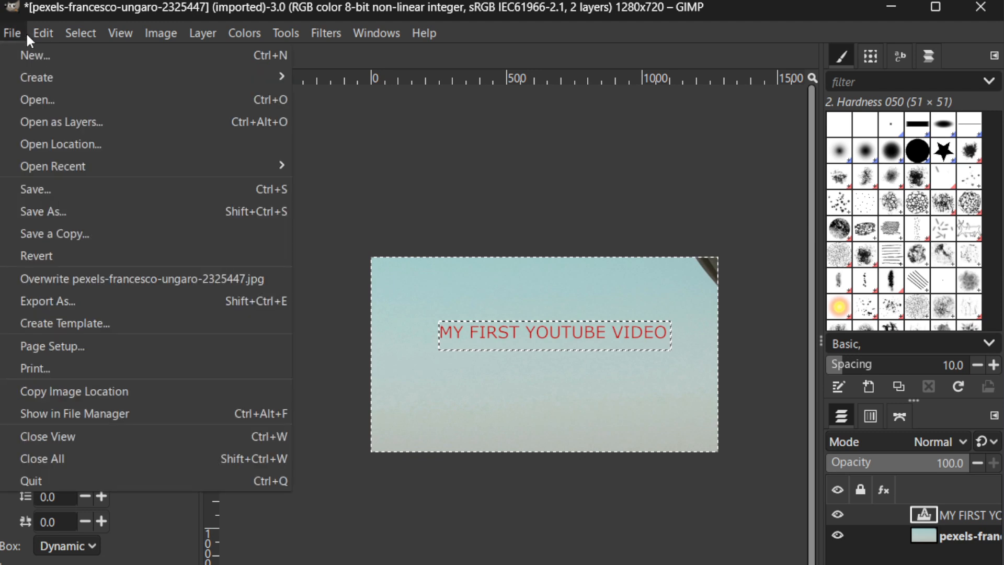
mouse_move(43, 33)
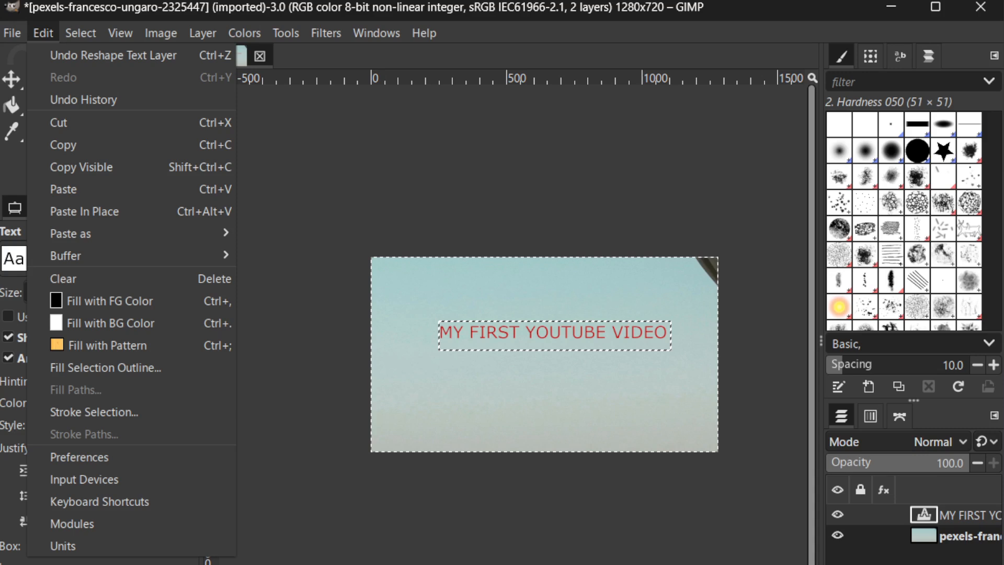
mouse_move(7, 38)
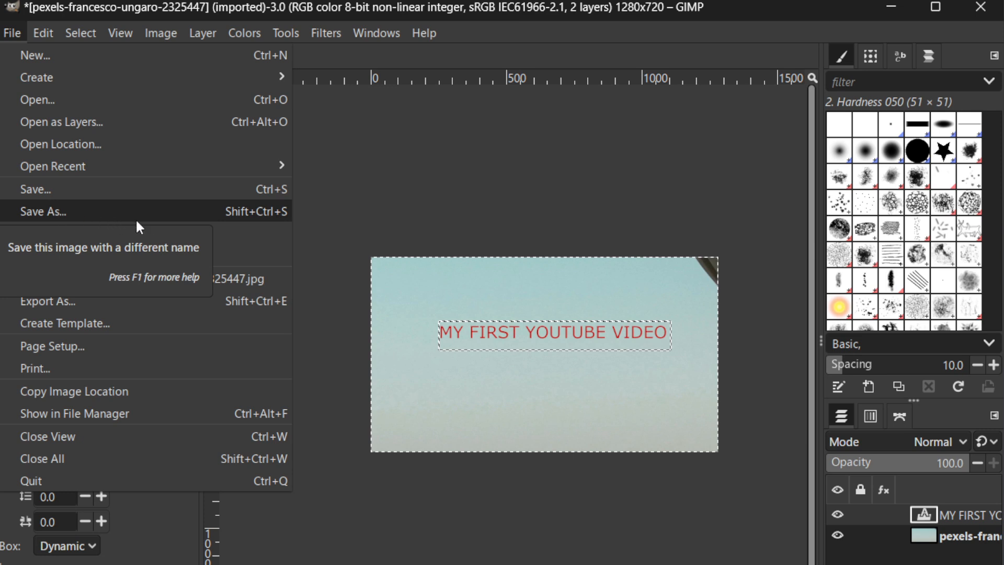
click(342, 213)
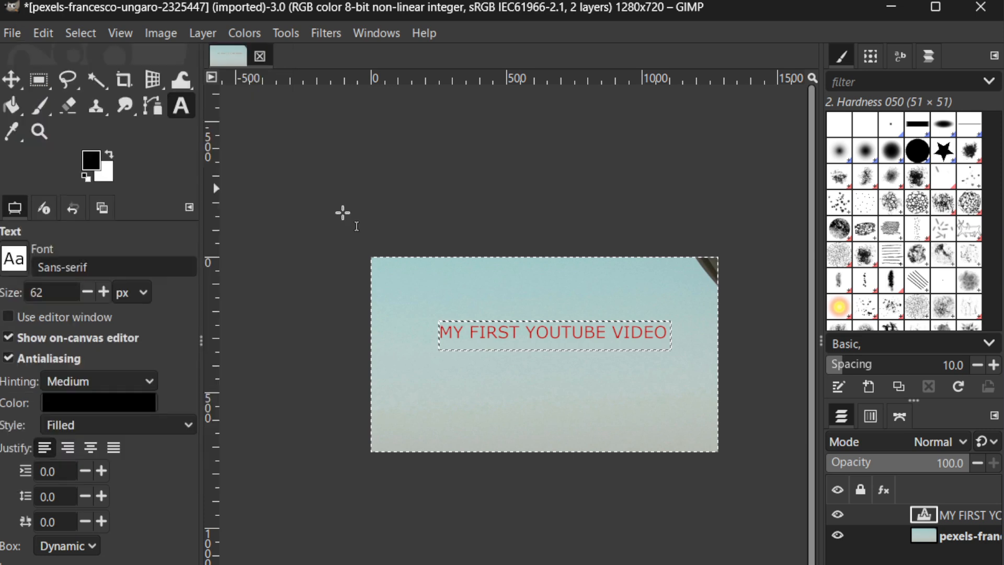